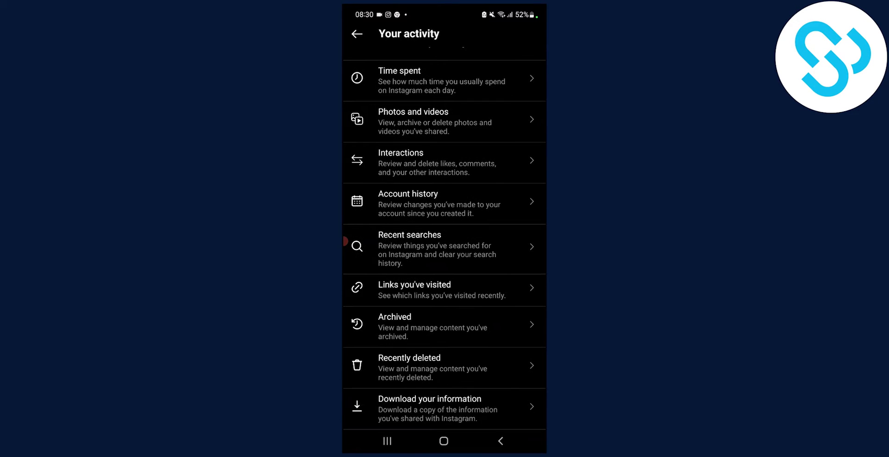
Step: Request an Instagram data download, editing the email to 'drivetowardsuccess…', and confirm with the password
left_click(445, 408)
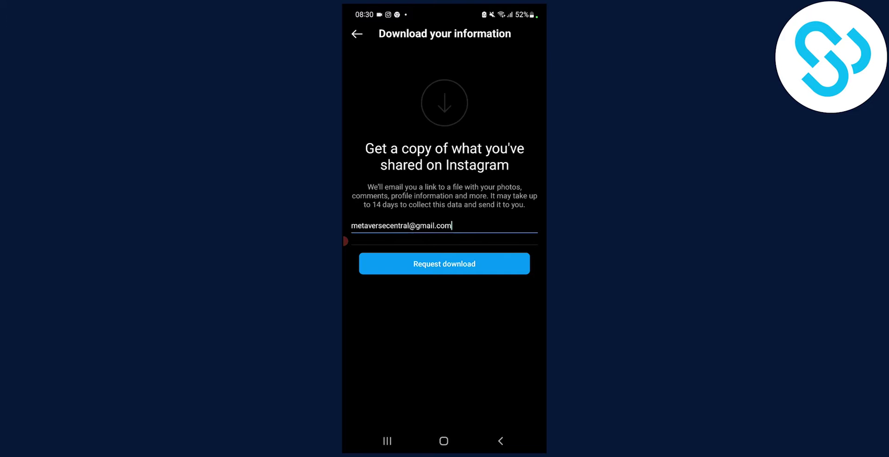
left_click(410, 226)
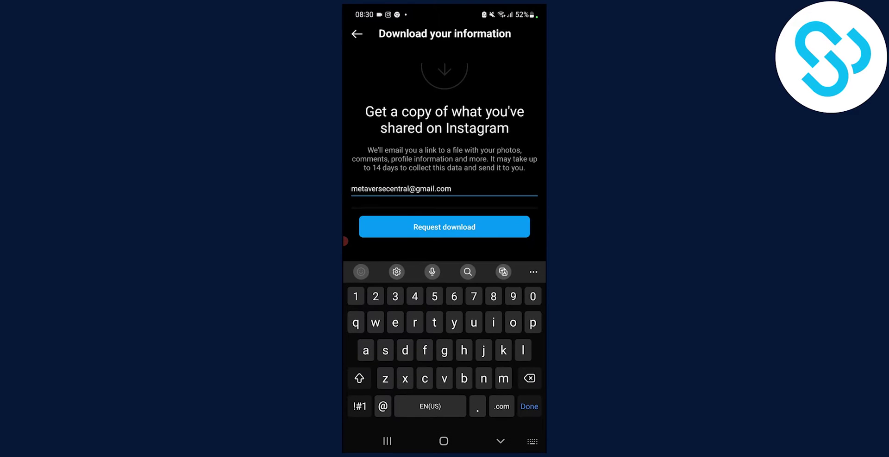
key("BackSpace")
key("BackSpace")
key("BackSpace")
key("BackSpace")
key("BackSpace")
key("BackSpace")
key("BackSpace")
key("BackSpace")
key("BackSpace")
key("BackSpace")
key("BackSpace")
key("BackSpace")
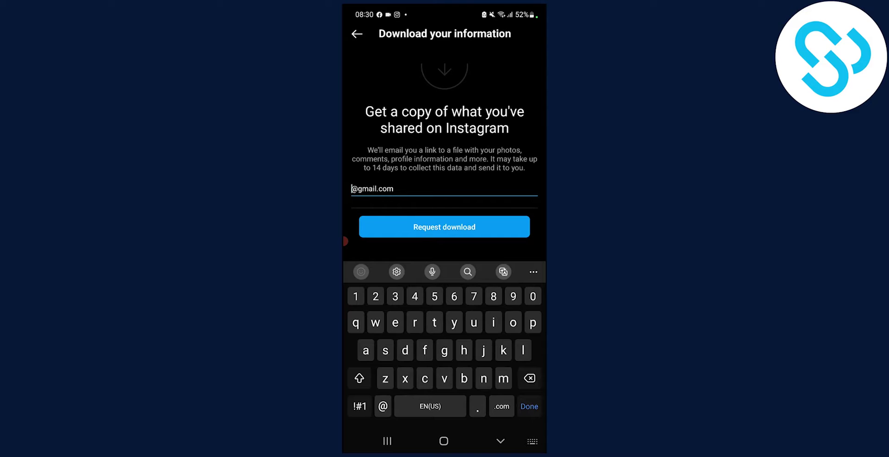
type("drivetowardsuccess")
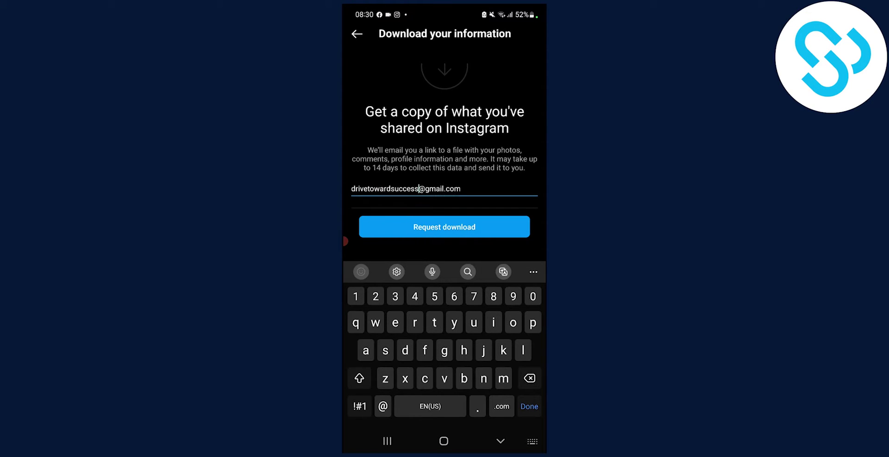
left_click(444, 227)
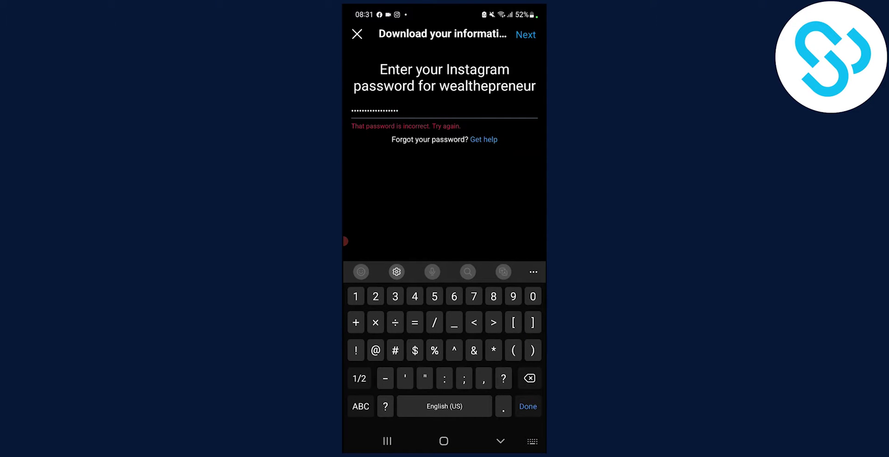
key("Return")
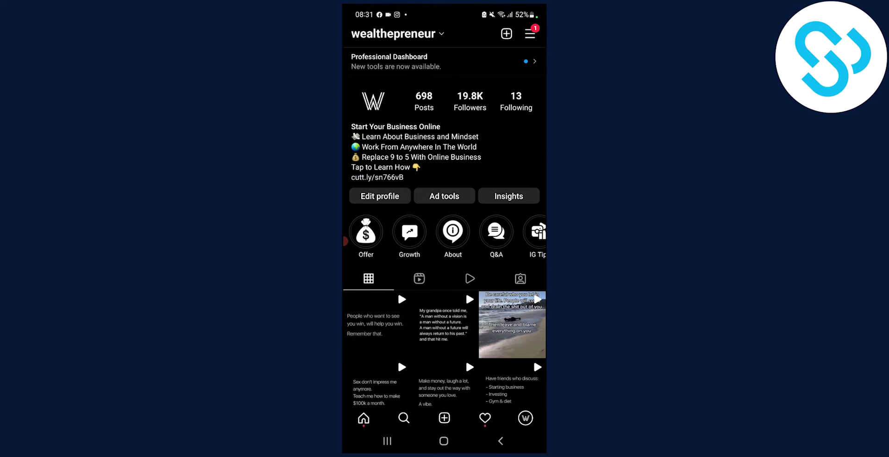
Step: Switch to Gmail, refresh the inbox, and open Instagram's 'Your Instagram information' email from Updates
left_click(387, 441)
left_click_drag(417, 232, 523, 231)
left_click(446, 200)
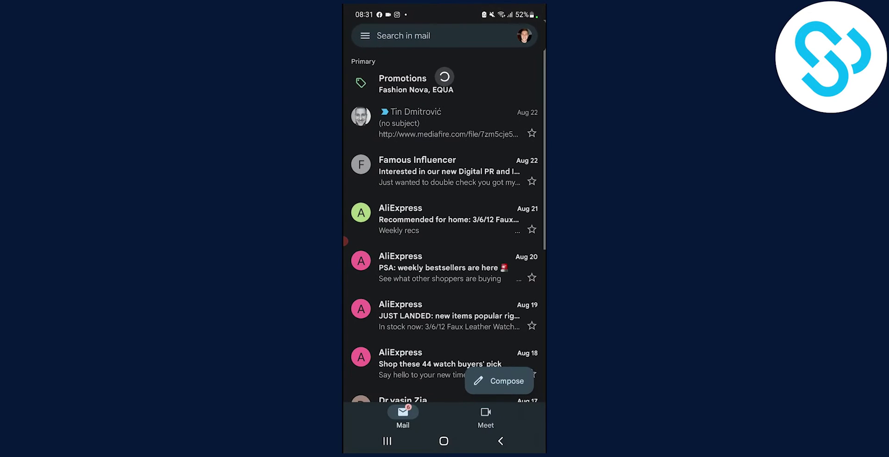
left_click_drag(445, 139, 444, 231)
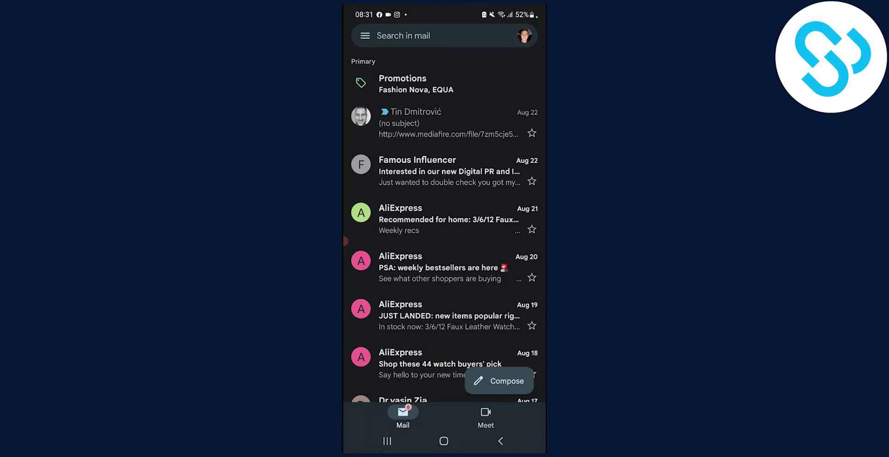
left_click_drag(445, 139, 445, 232)
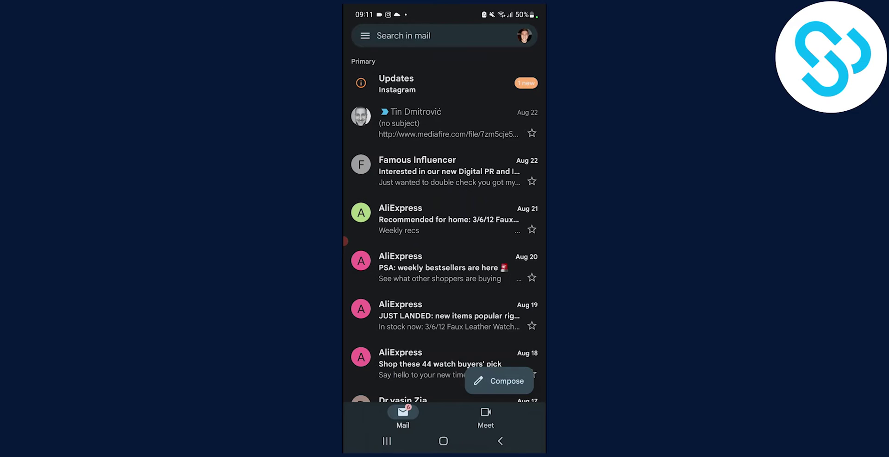
left_click(417, 83)
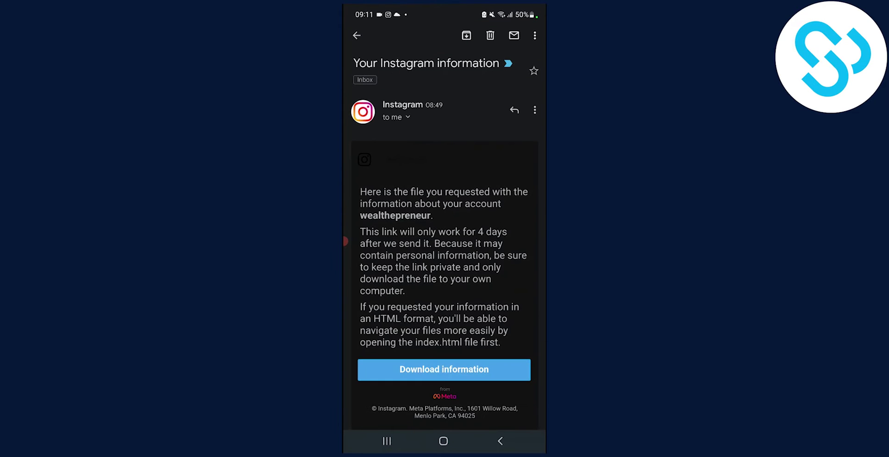
scroll(445, 231, "down", 1)
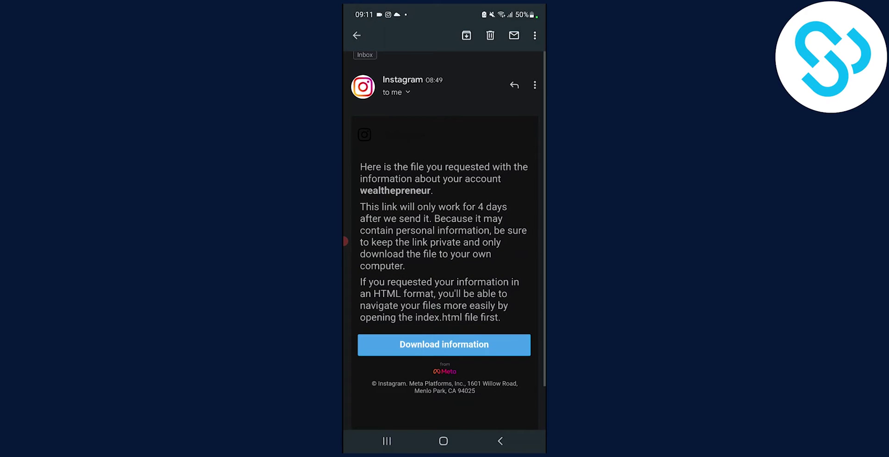
Step: Open the emailed Download information link in Chrome and log in to Instagram
left_click(444, 344)
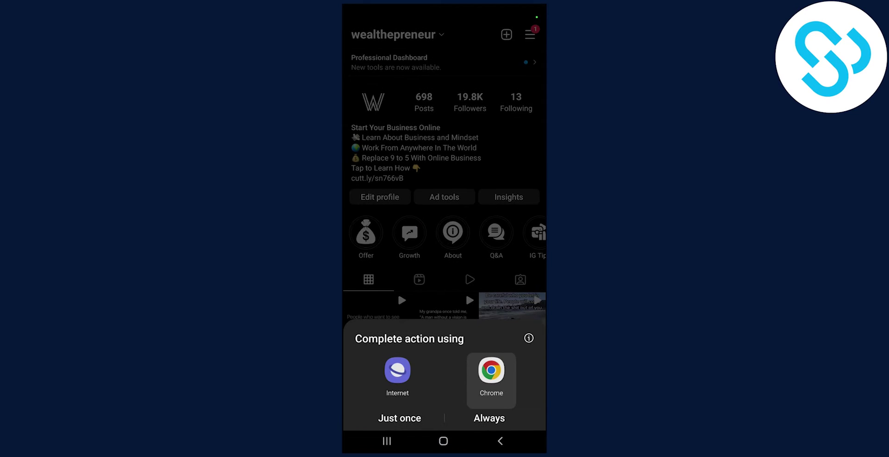
left_click(399, 417)
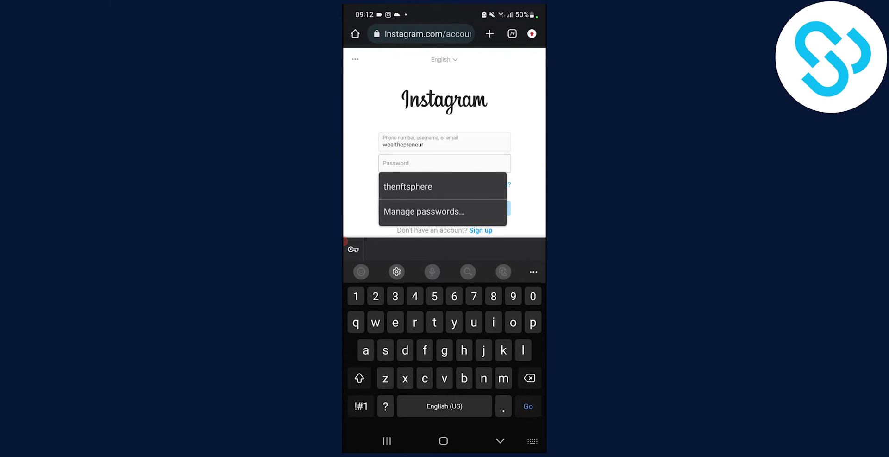
key("Return")
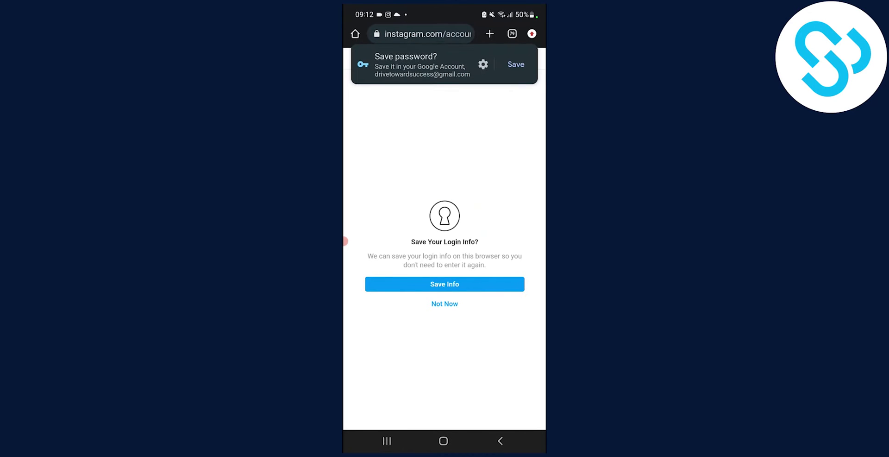
Step: Save the login info, download the 373 MB information zip, and view it in downloads
left_click(444, 283)
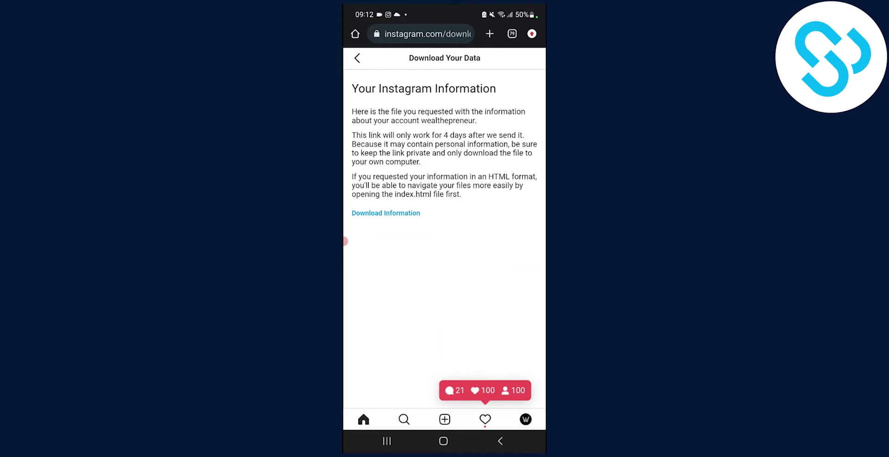
left_click(386, 212)
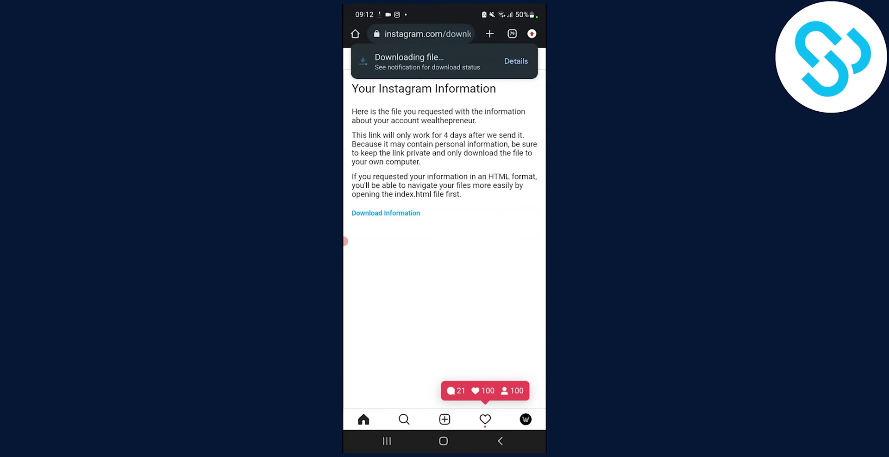
left_click(516, 60)
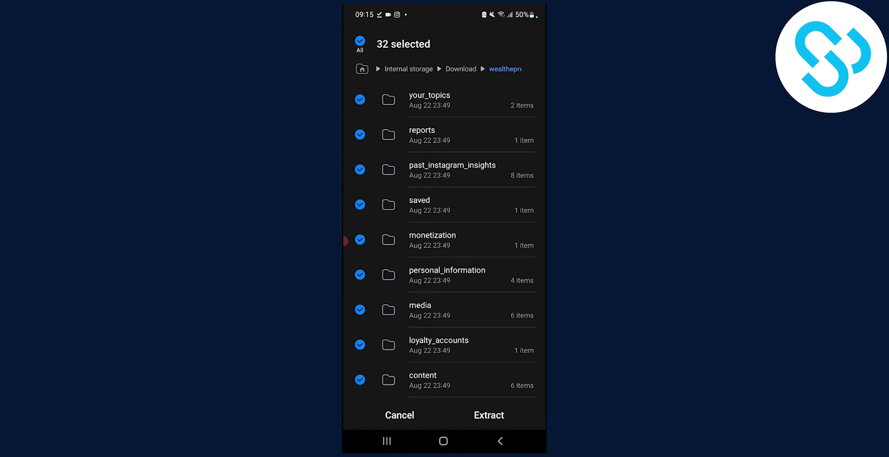
Step: Extract all of the Instagram zip's contents into the suggested folder
left_click(489, 415)
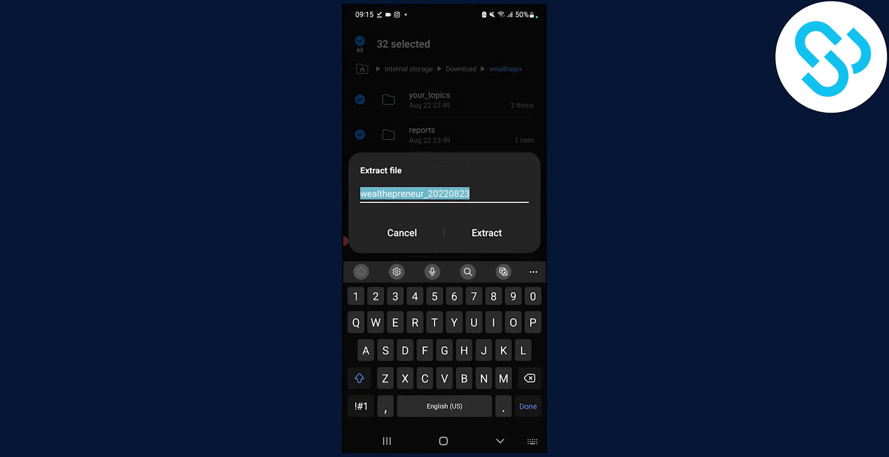
left_click(487, 253)
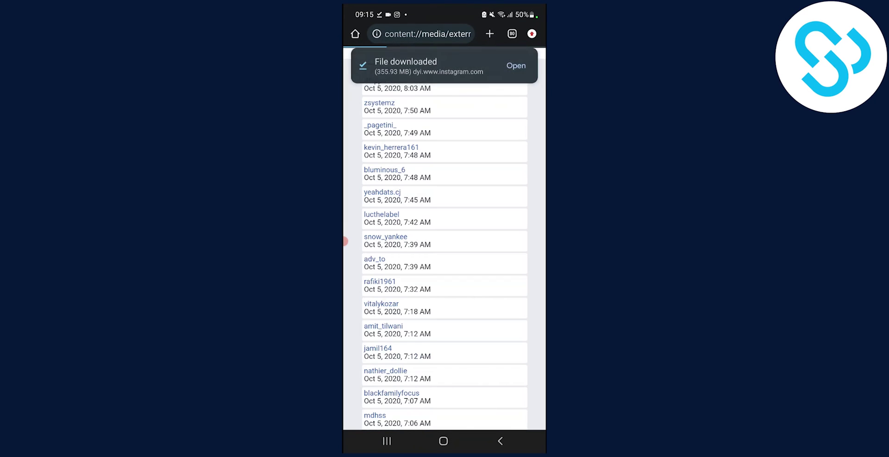
Step: Scroll through the followers list in followers.html, then go back to My Files
scroll(445, 254, "down", 5)
left_click(500, 440)
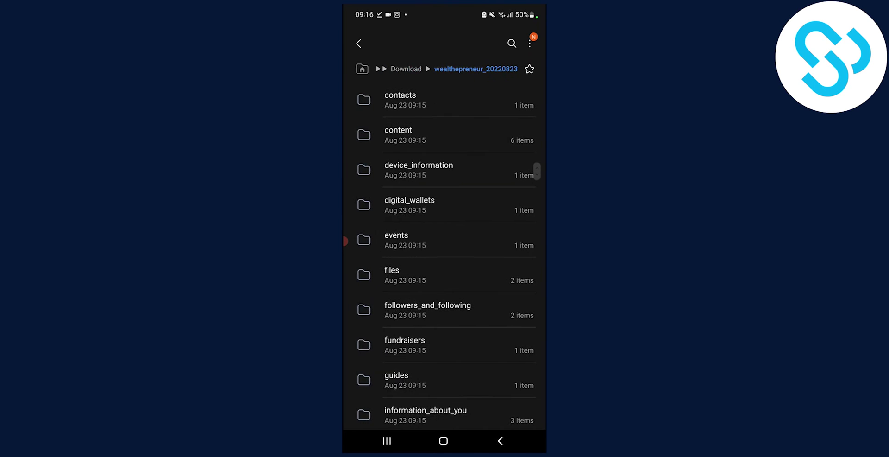
Step: Scroll the wealthepreneur_20220823 folder list and open followers_and_following
scroll(444, 255, "down", 2)
scroll(444, 255, "down", 1)
scroll(444, 255, "down", 1)
scroll(445, 255, "down", 1)
scroll(445, 254, "down", 2)
scroll(445, 255, "down", 2)
scroll(444, 255, "down", 1)
scroll(445, 254, "down", 2)
scroll(445, 255, "down", 1)
scroll(445, 254, "down", 1)
scroll(445, 255, "down", 1)
scroll(445, 255, "down", 1)
scroll(444, 255, "up", 1)
scroll(444, 255, "up", 2)
scroll(444, 254, "up", 2)
scroll(448, 254, "up", 2)
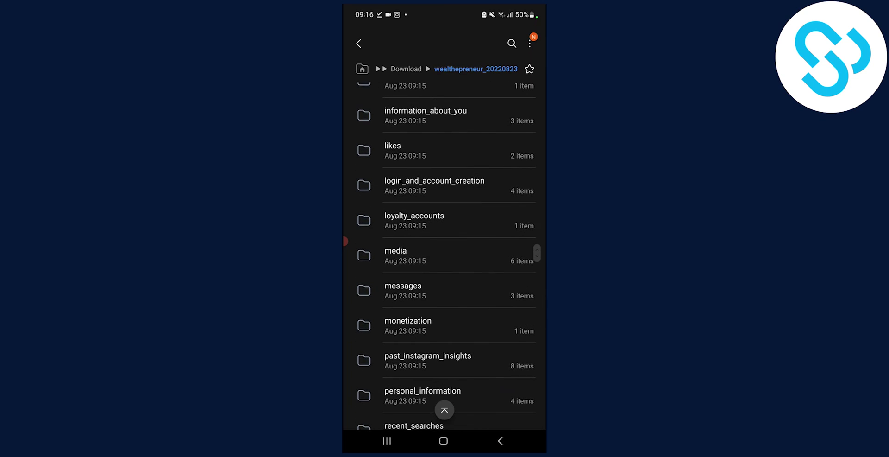
scroll(448, 254, "up", 1)
scroll(448, 253, "up", 2)
scroll(448, 253, "up", 2)
scroll(448, 253, "up", 1)
left_click(444, 192)
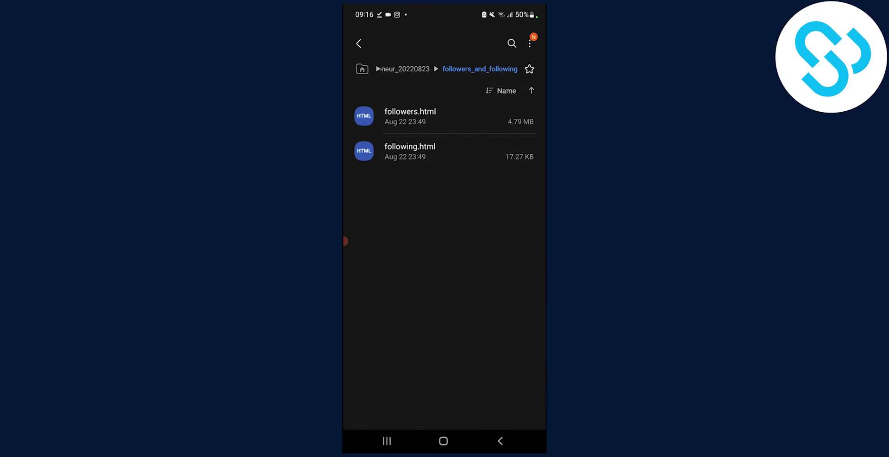